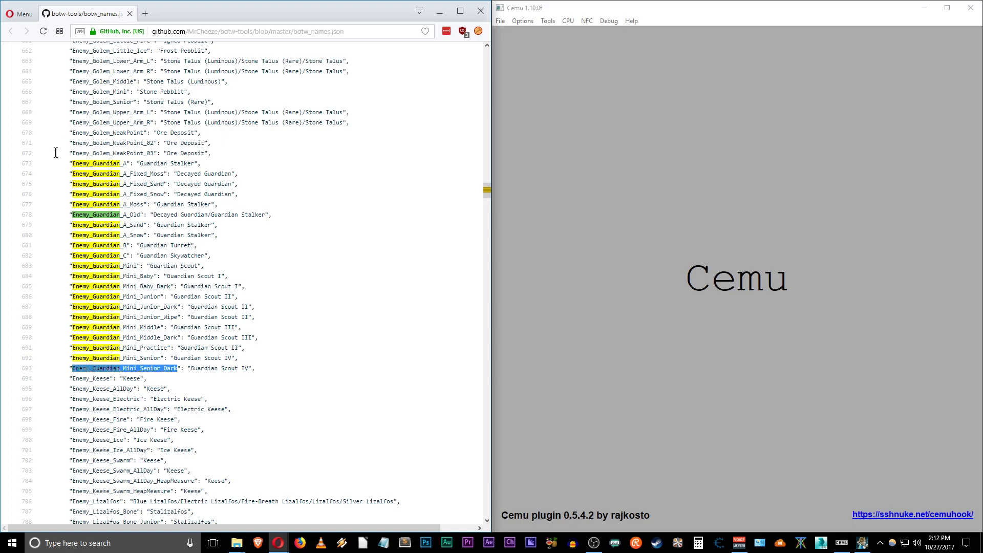
# - Highlight all the Enemy_Guardian entries in the botw_names.json list, from Enemy_Guardian_A through Enemy_Guardian_Mini_Senior_Dark
pyautogui.moveTo(57, 163); pyautogui.dragTo(285, 368)
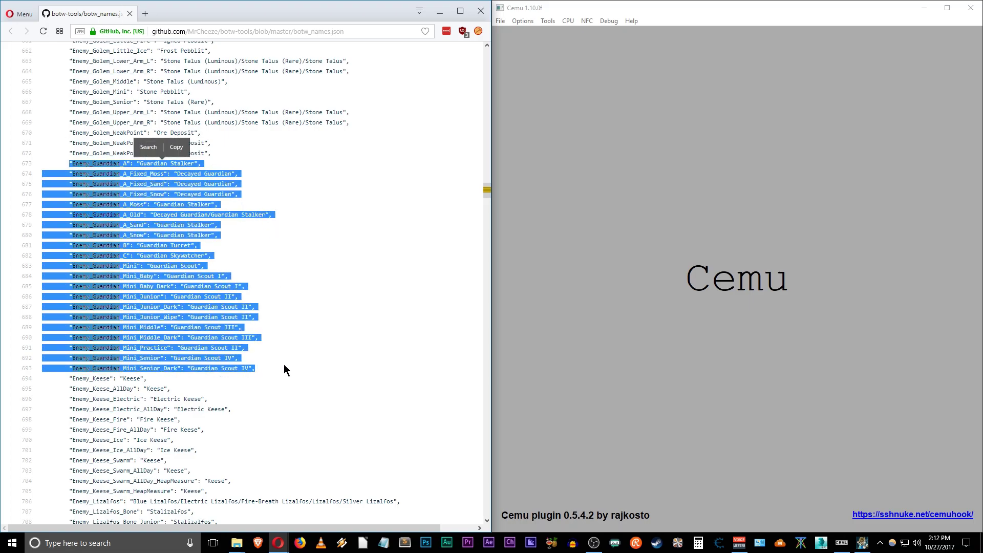
pyautogui.scroll(3, 300, 346)
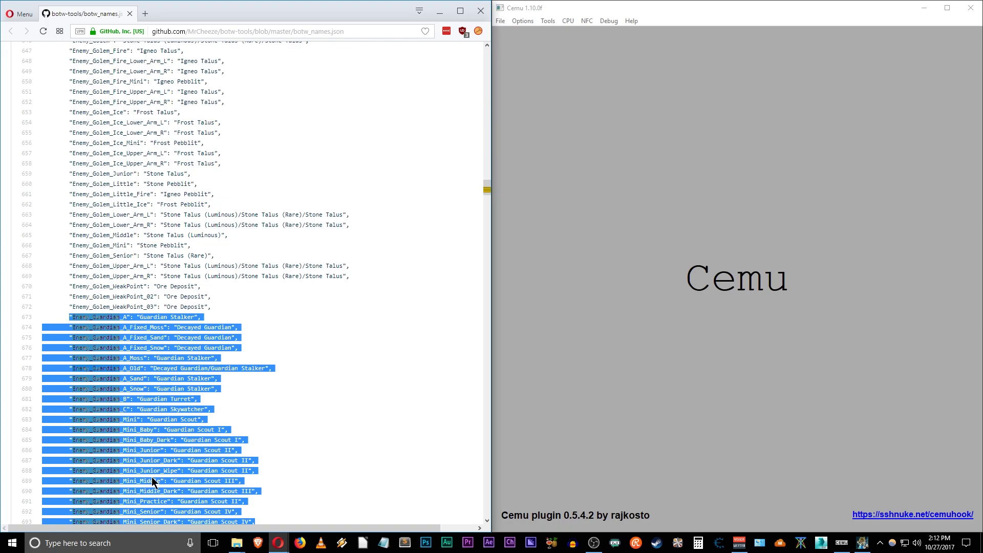
pyautogui.scroll(-2, 151, 481)
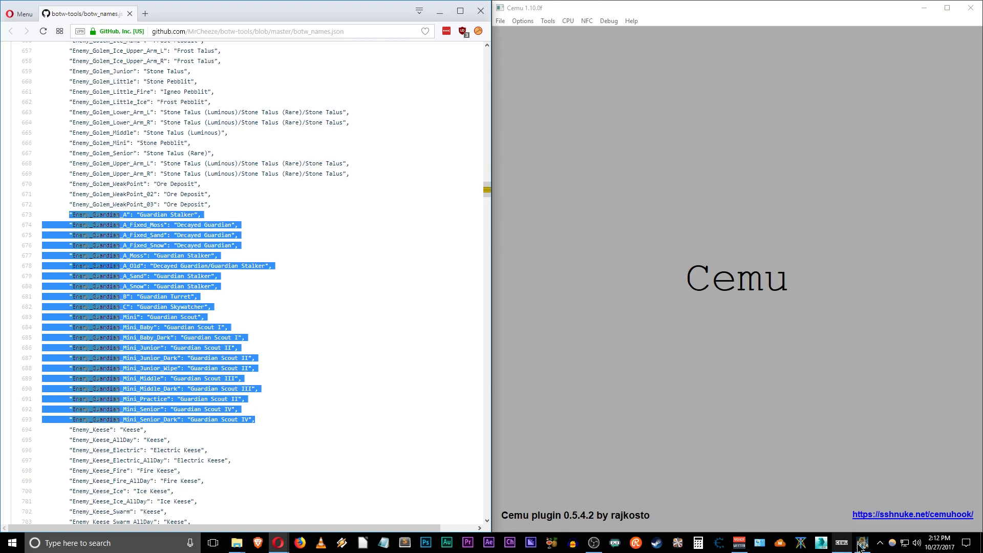
# - Bring up the Breath of the Wild Memory Editor for a look and minimize it again
pyautogui.moveTo(863, 547)
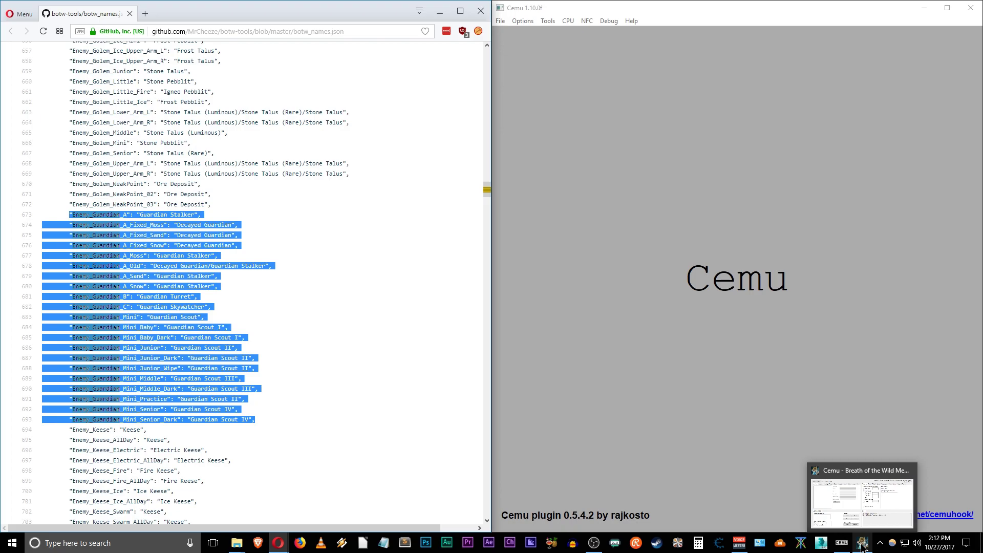
pyautogui.click(863, 547)
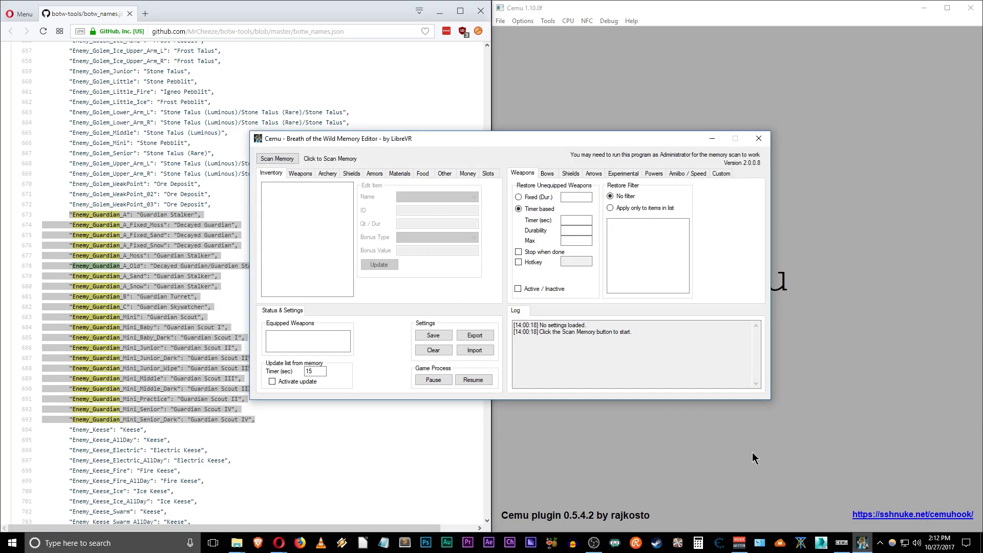
pyautogui.click(713, 139)
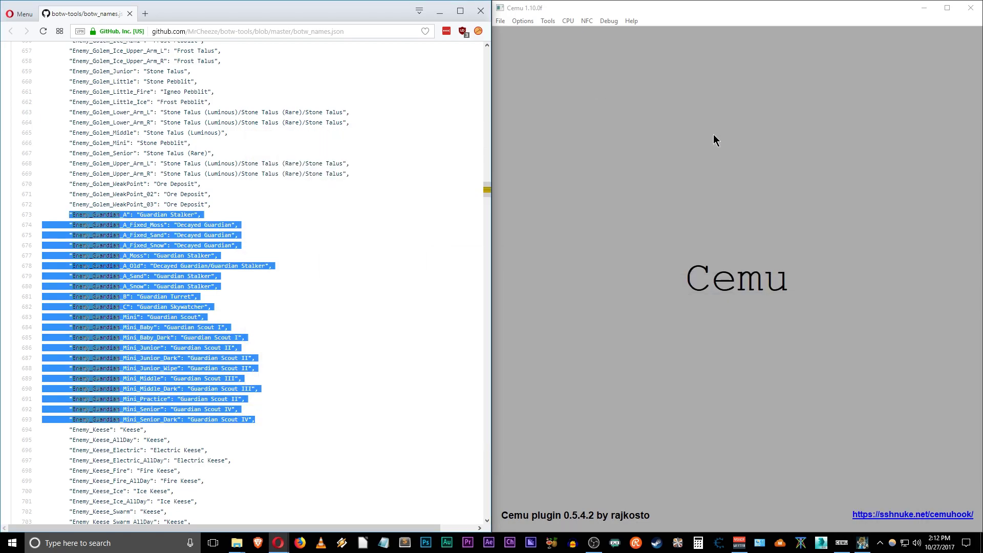
# - Load the Breath of the Wild game in Cemu
pyautogui.click(500, 21)
pyautogui.click(512, 32)
pyautogui.doubleClick(618, 100)
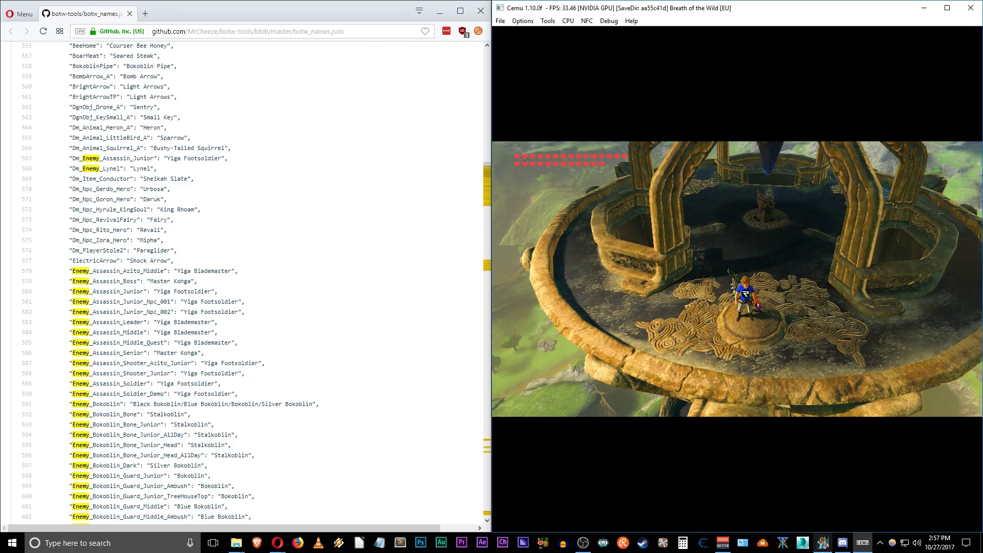
# - Switch to the Breath of the Wild Memory Editor and scan the running game's memory
pyautogui.click(823, 544)
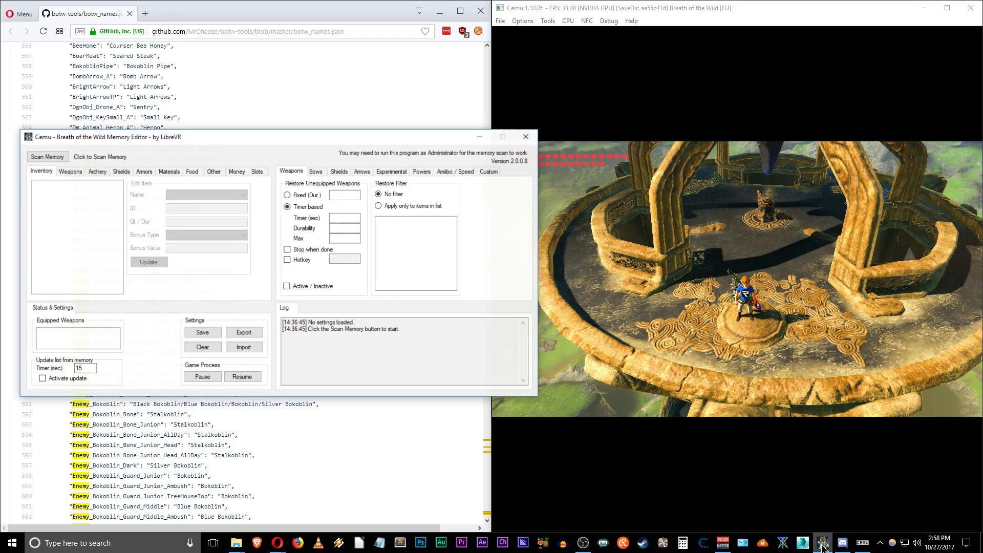
pyautogui.moveTo(106, 134); pyautogui.dragTo(143, 137)
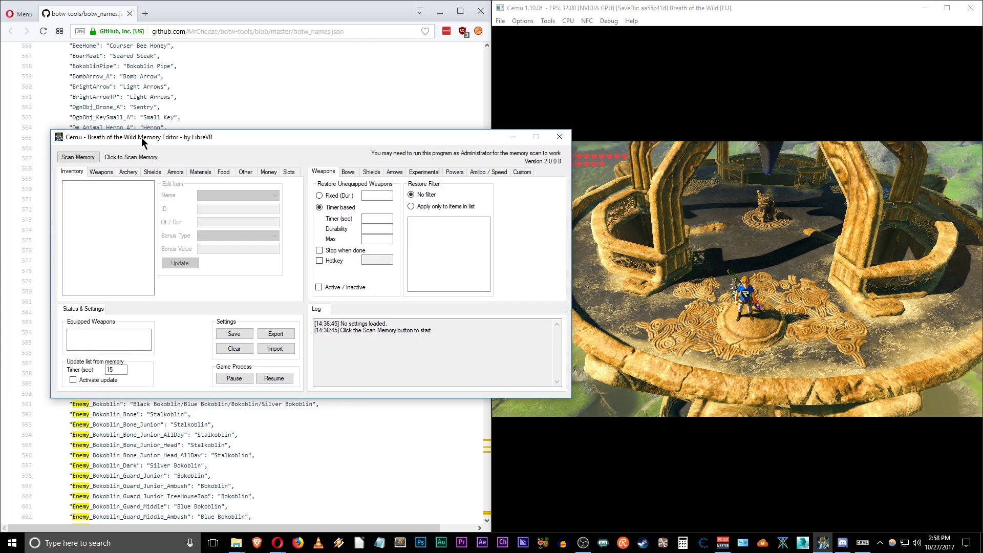
pyautogui.click(78, 158)
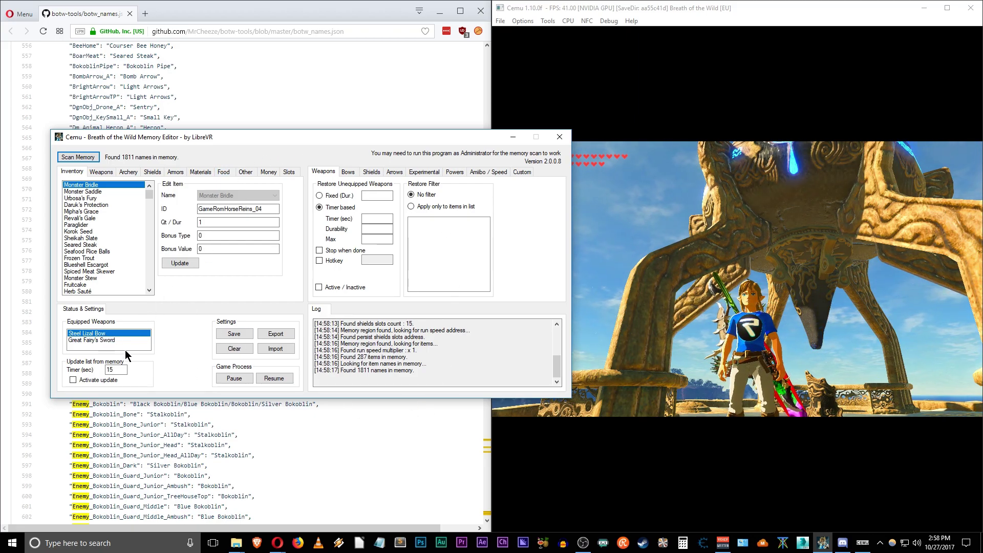
# - Show the archery items in the Memory Editor and select Fire Arrow for editing
pyautogui.click(132, 175)
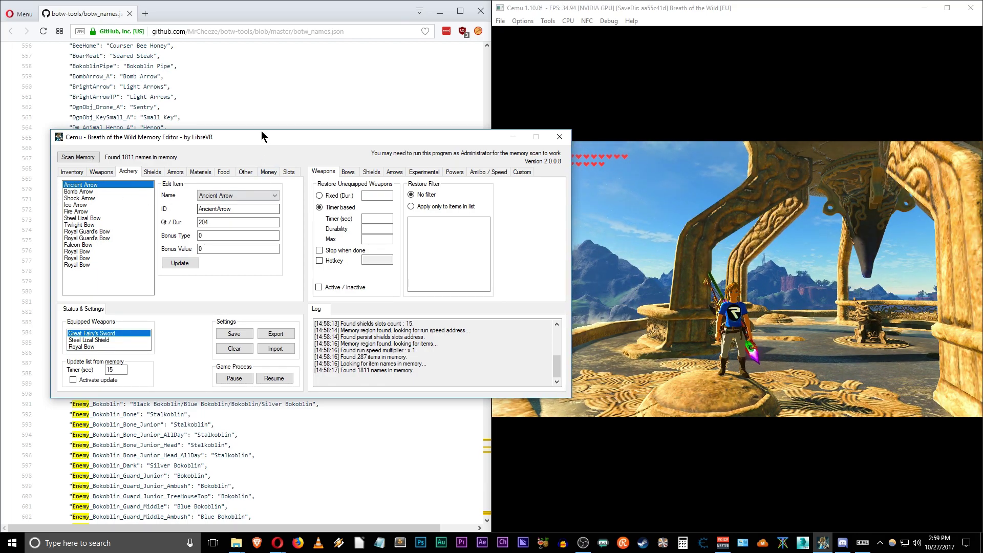
pyautogui.moveTo(261, 132); pyautogui.dragTo(226, 125)
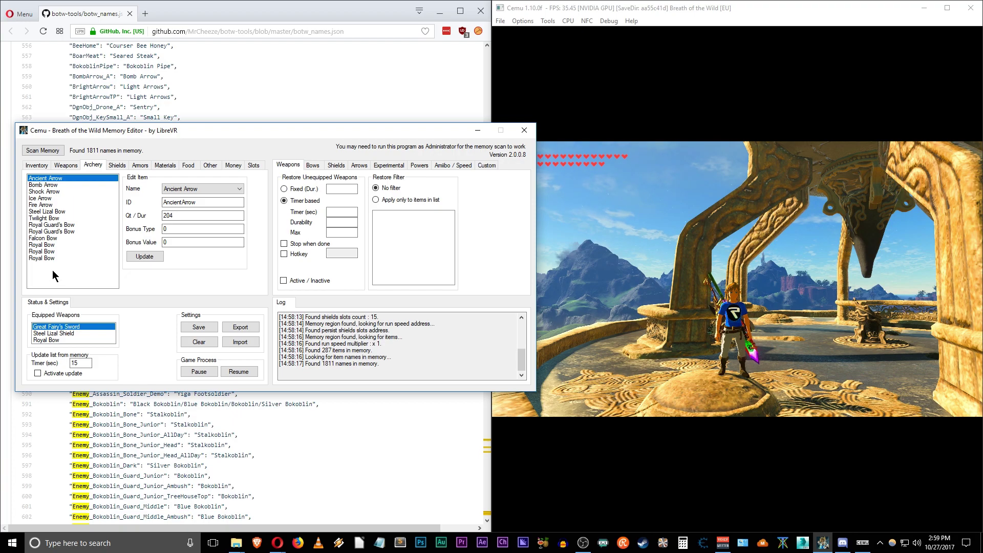
pyautogui.click(49, 204)
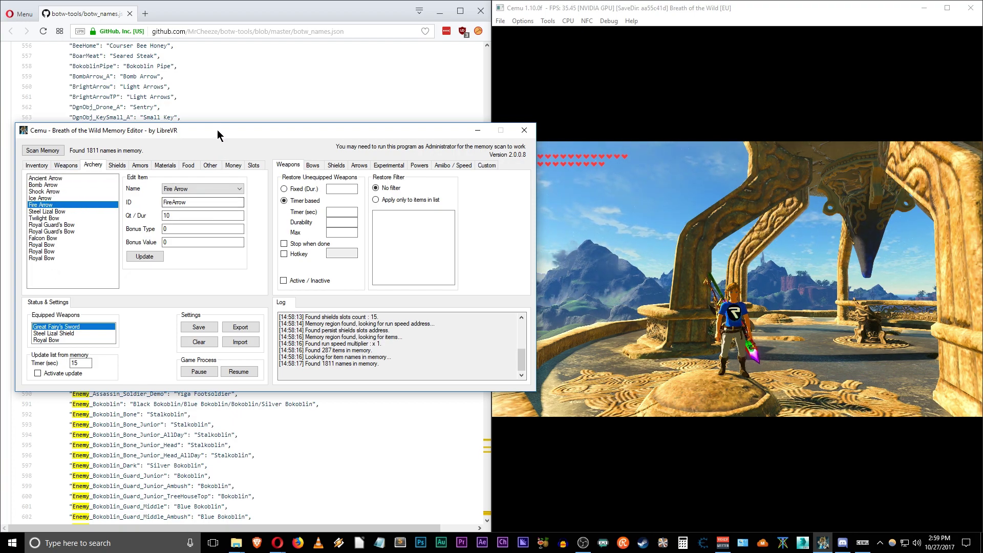
pyautogui.moveTo(217, 131); pyautogui.dragTo(451, 21)
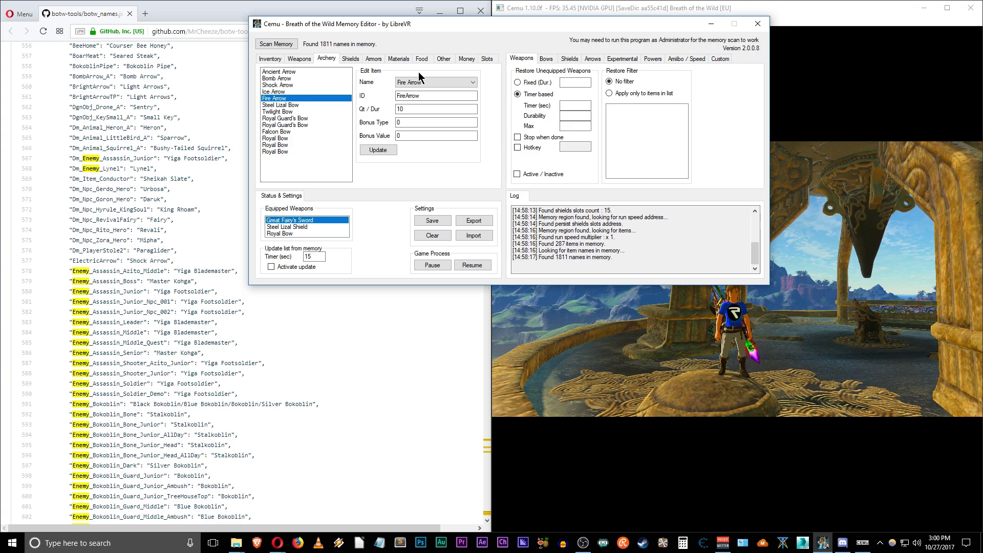
# - Select the Fire Arrow's ID for replacement and copy the Enemy_Assassin_Shooter_Junior ID from the names list in the browser
pyautogui.click(434, 93)
pyautogui.moveTo(434, 94); pyautogui.dragTo(365, 96)
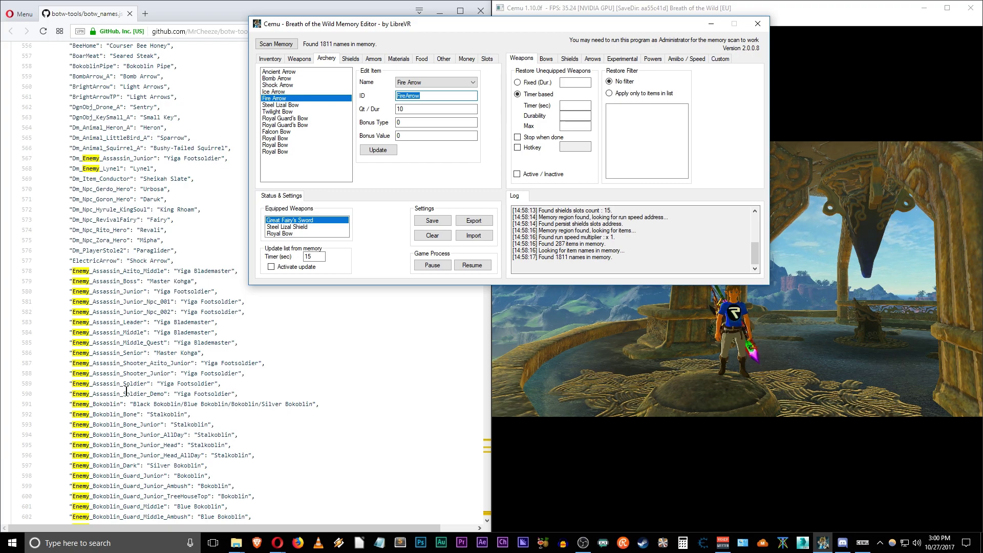
pyautogui.moveTo(348, 22); pyautogui.dragTo(475, 25)
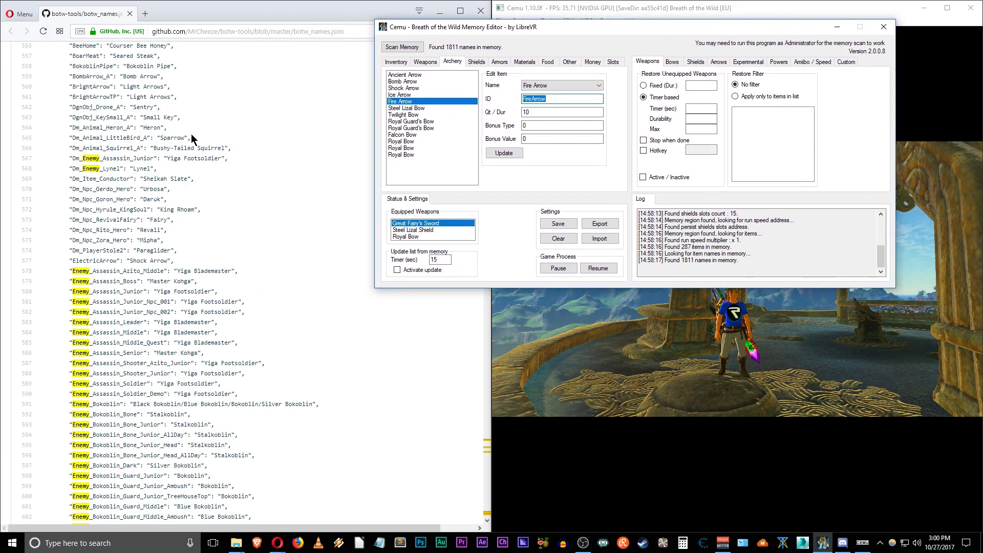
pyautogui.click(166, 152)
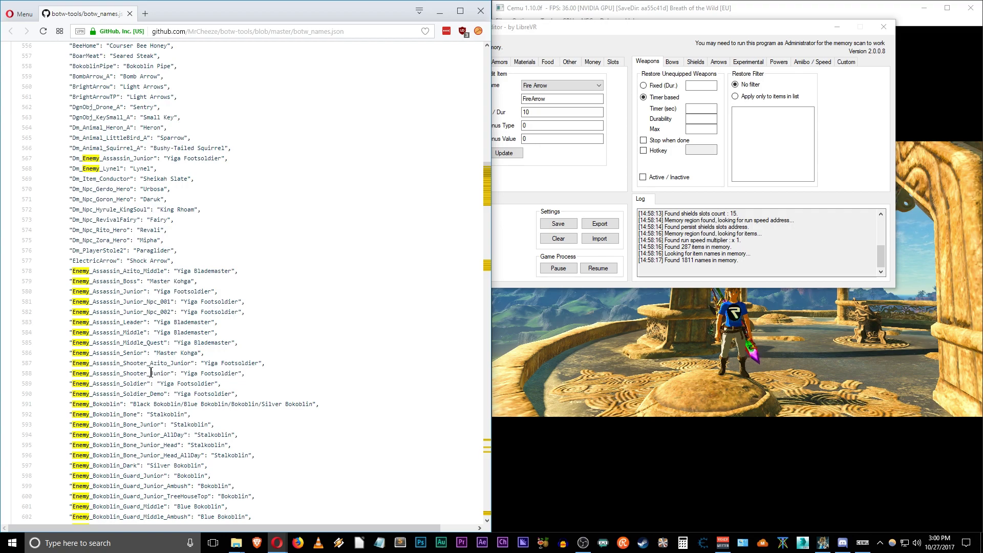
pyautogui.moveTo(171, 376)
pyautogui.mouseDown()
pyautogui.moveTo(75, 386)
pyautogui.moveTo(74, 377)
pyautogui.moveTo(174, 375)
pyautogui.mouseUp()
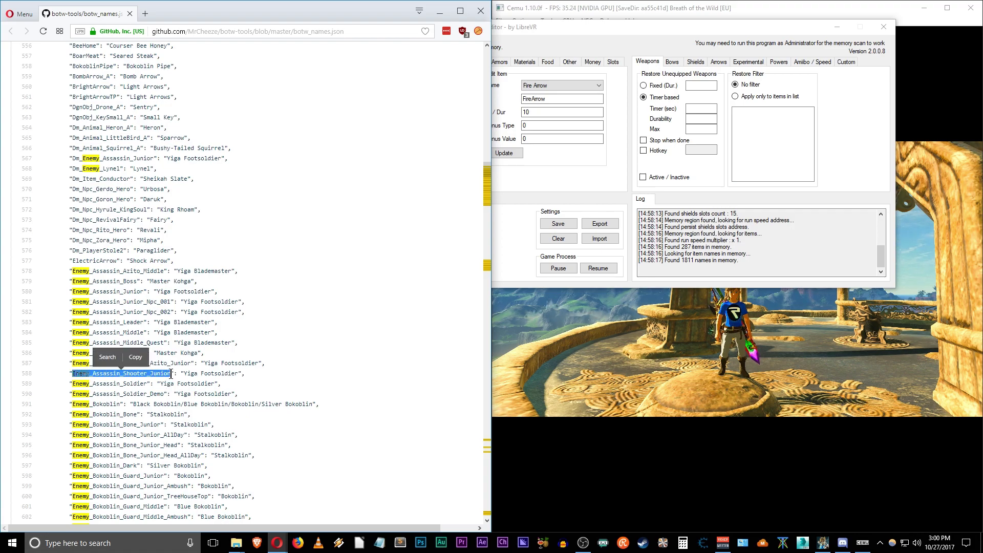
pyautogui.hotkey('ctrl', 'c')
# - Set the Fire Arrow's ID to Enemy_Assassin_Shooter_Junior in the Memory Editor, apply the update and return to the Cemu game window
pyautogui.moveTo(579, 27); pyautogui.dragTo(290, 45)
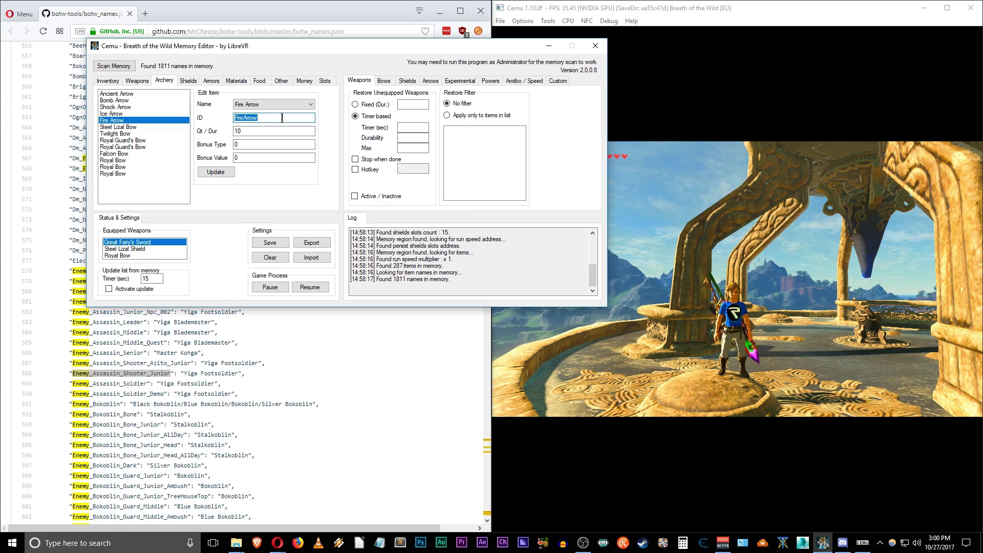
pyautogui.hotkey('ctrl', 'v')
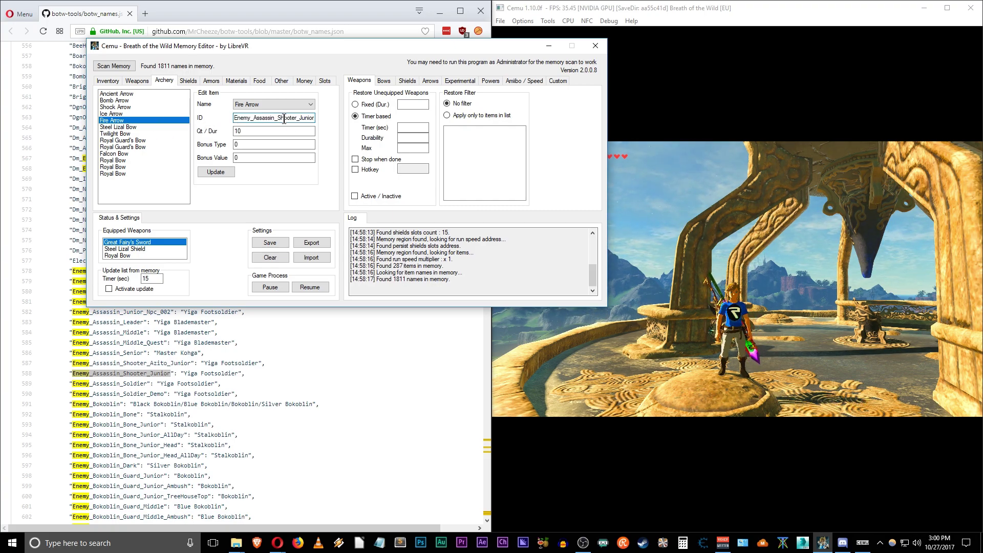
pyautogui.click(207, 173)
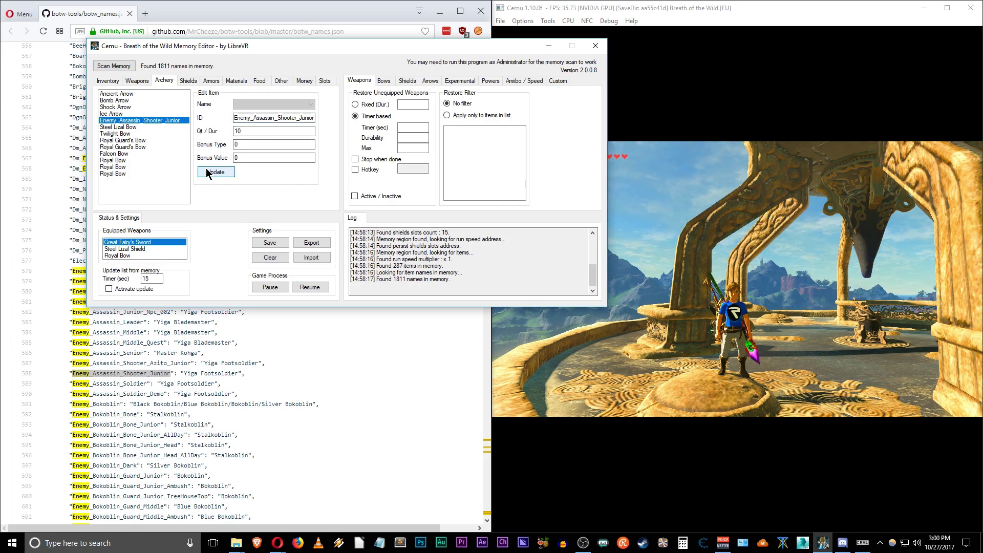
pyautogui.click(248, 132)
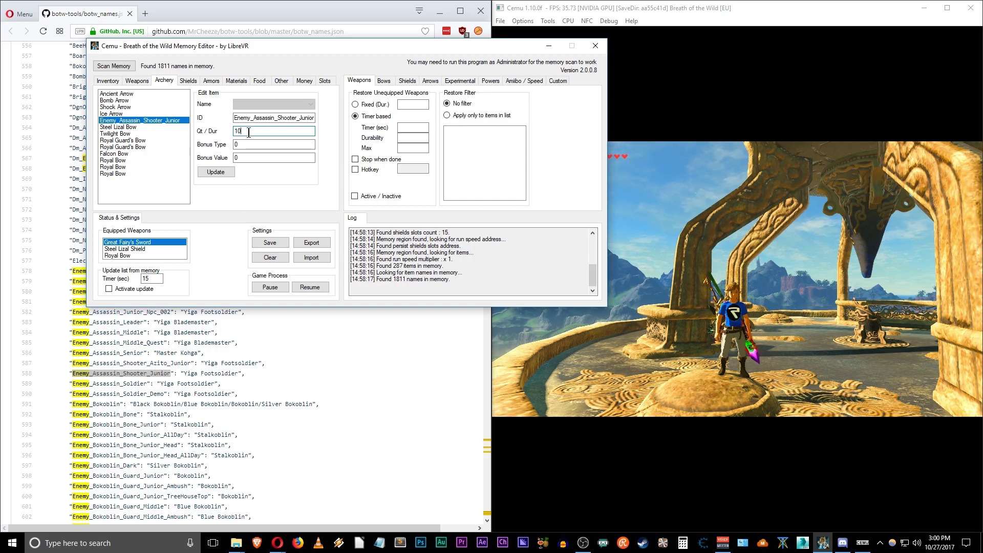
pyautogui.click(699, 10)
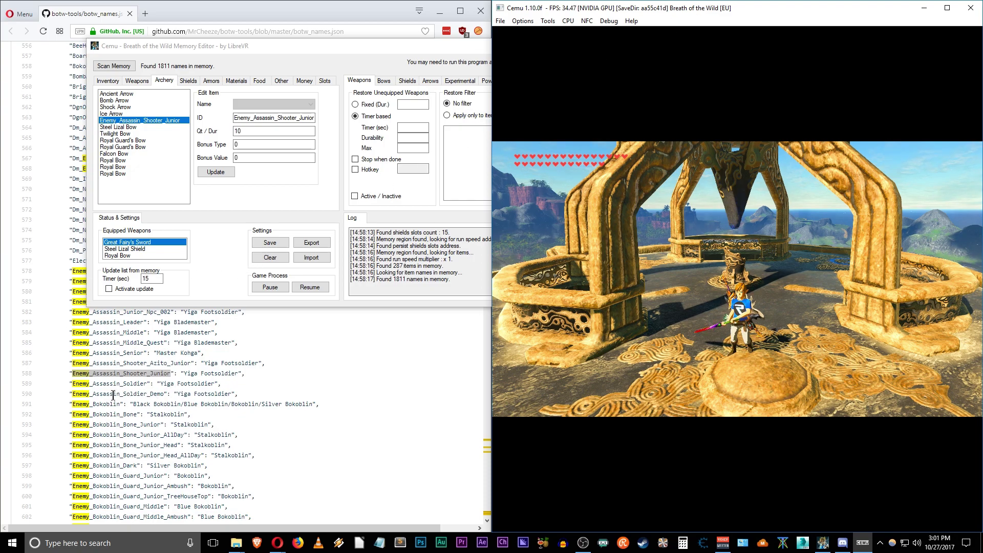
# - Search the names list in the browser for "Gian" and copy the Black Hinox ID, Enemy_Giant_Senior
pyautogui.click(189, 382)
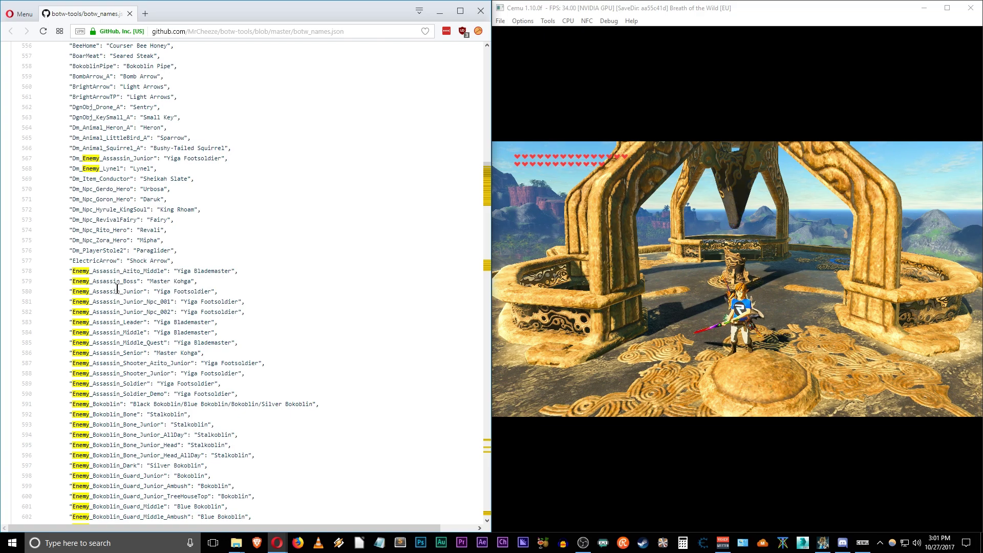
pyautogui.write('Gian')
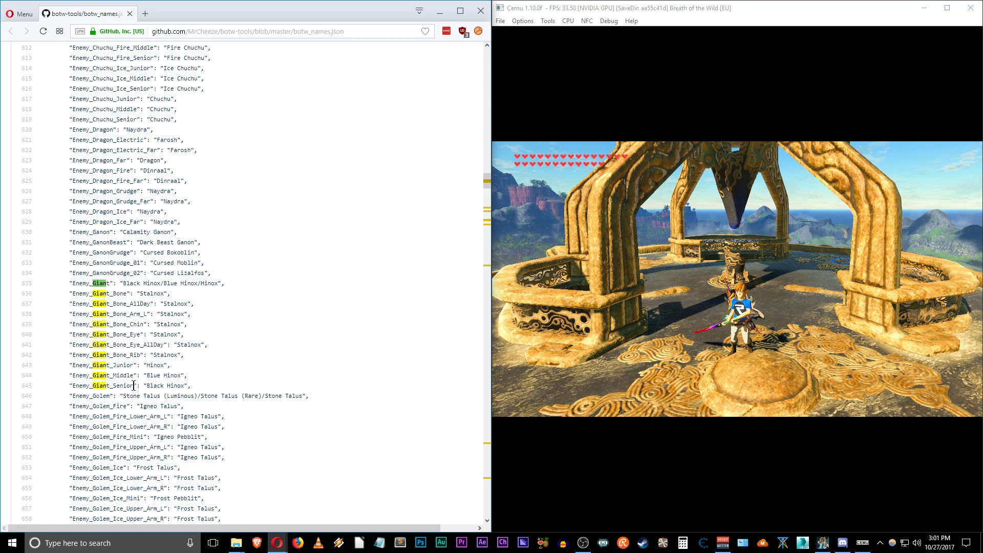
pyautogui.moveTo(133, 385); pyautogui.dragTo(72, 387)
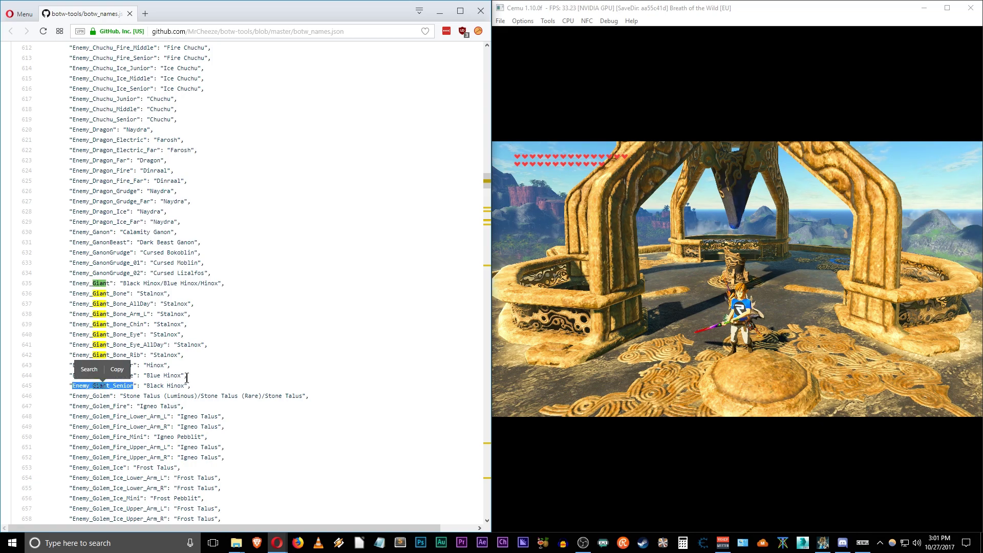
pyautogui.hotkey('ctrl', 'c')
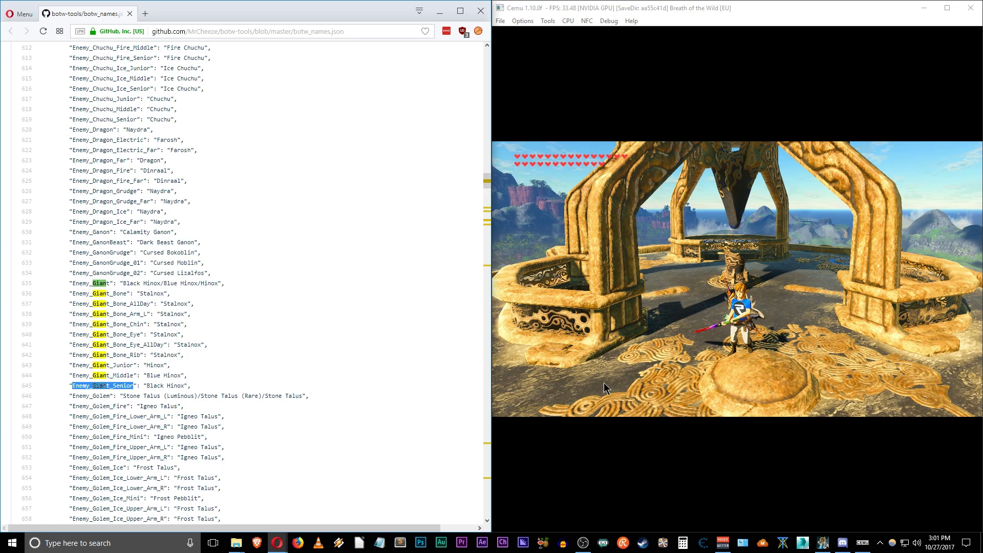
# - Replace the Enemy_Assassin_Shooter_Junior item's ID with Enemy_Giant_Senior in the Memory Editor, apply the update and switch back to Cemu
pyautogui.click(823, 543)
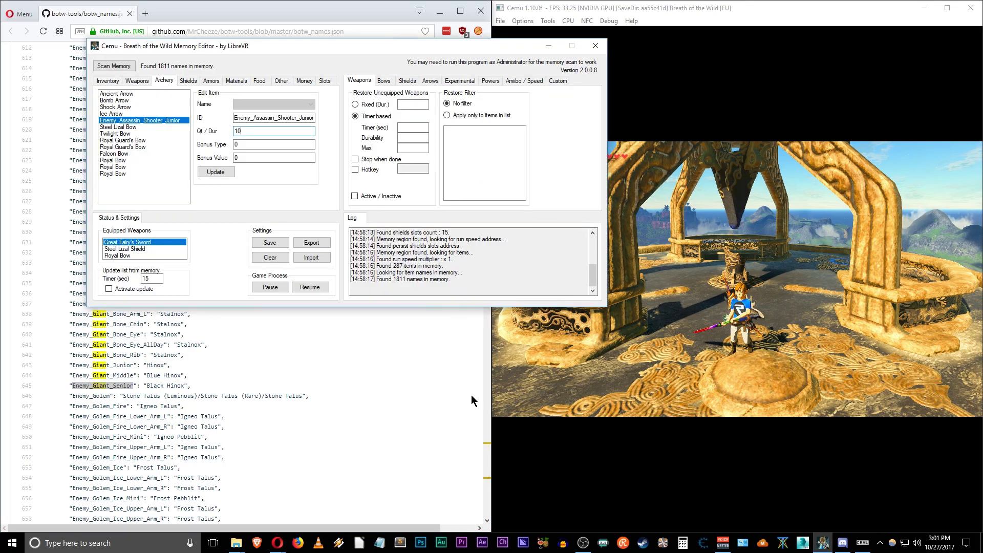
pyautogui.click(308, 117)
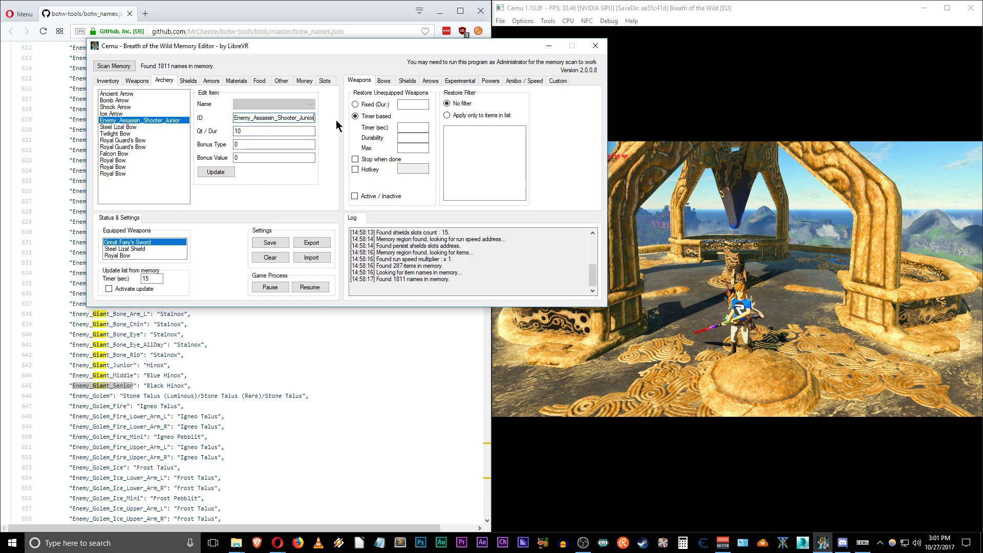
pyautogui.hotkey('ctrl', 'a')
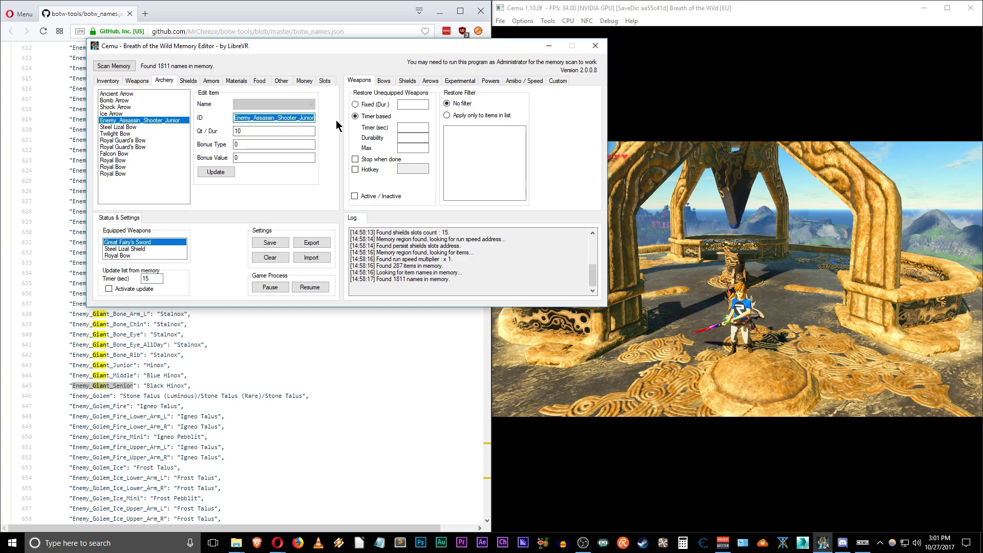
pyautogui.hotkey('ctrl', 'v')
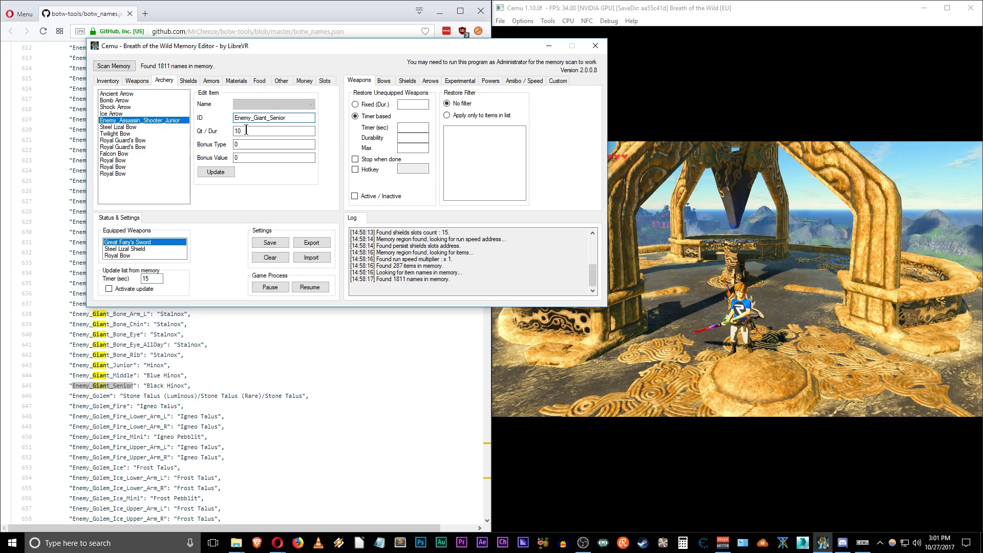
pyautogui.click(208, 173)
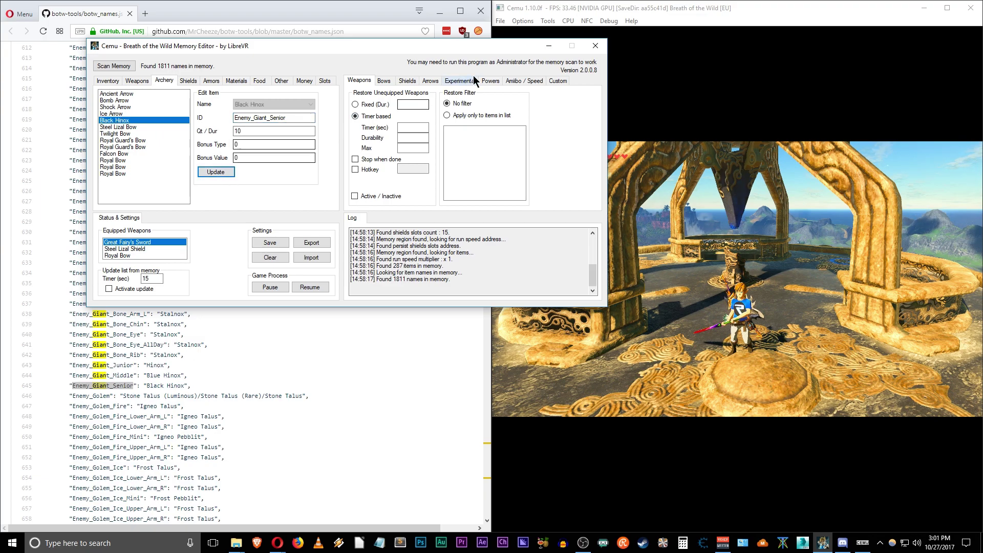
pyautogui.moveTo(496, 48); pyautogui.dragTo(366, 74)
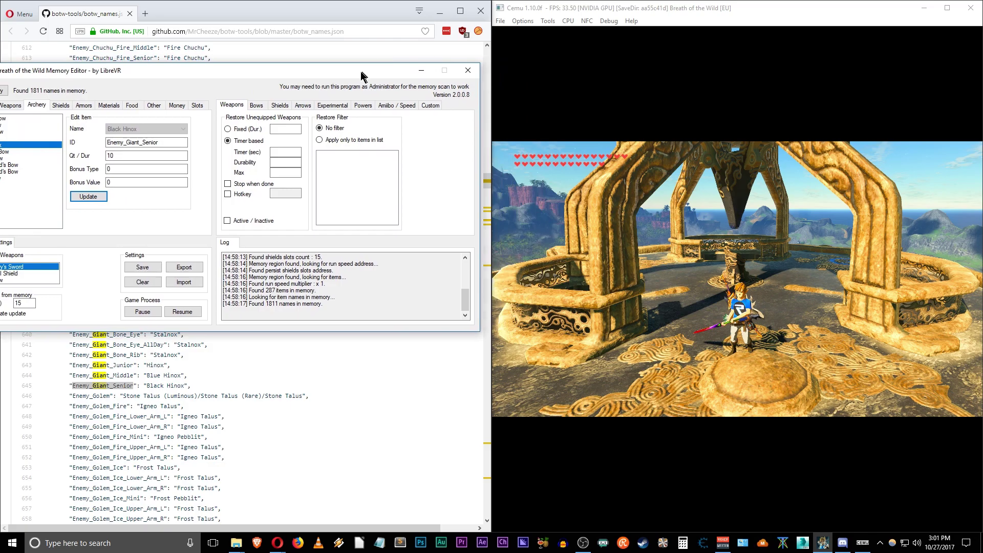
pyautogui.click(624, 11)
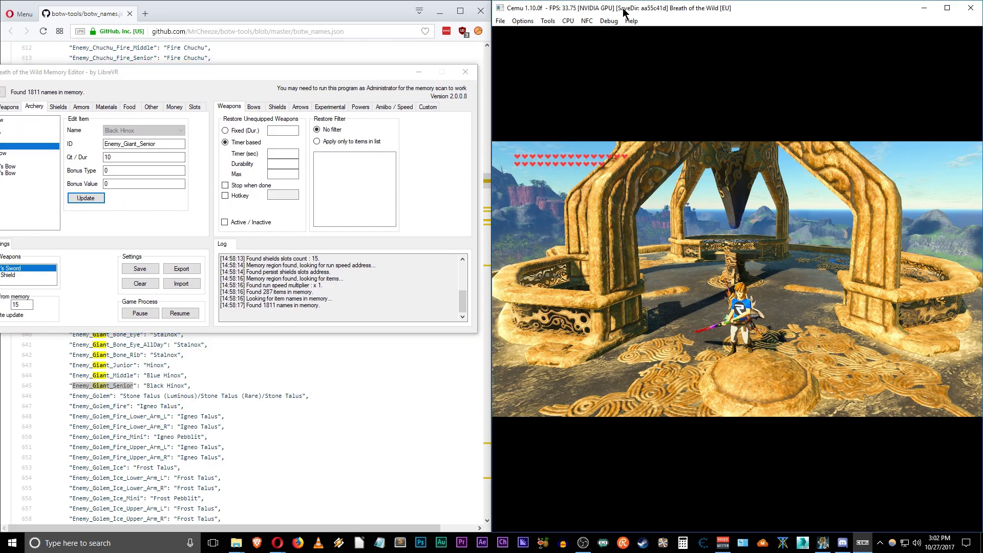